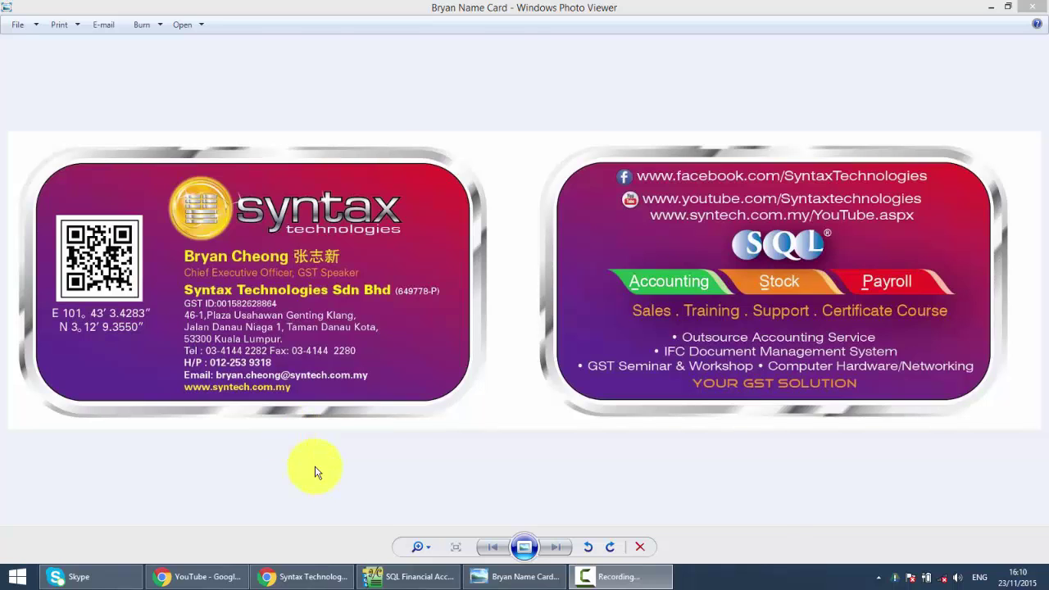
# Switch from the name card in Photo Viewer to SQL Financial Accounting
pyautogui.click(406, 576)
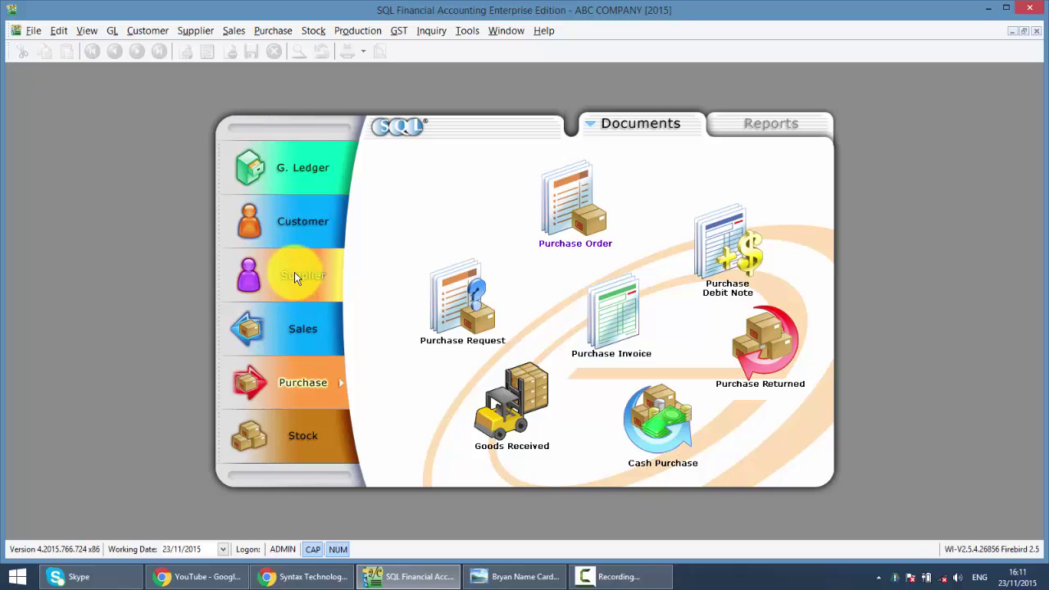
# Create a new payment voucher from G. Ledger Cash Book Entry
pyautogui.click(315, 170)
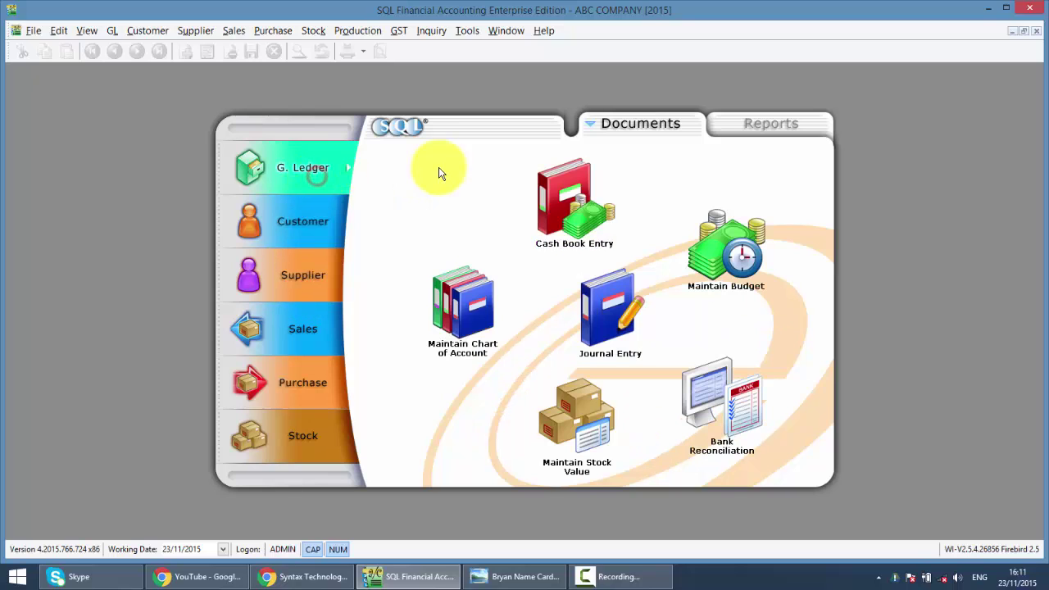
pyautogui.click(570, 215)
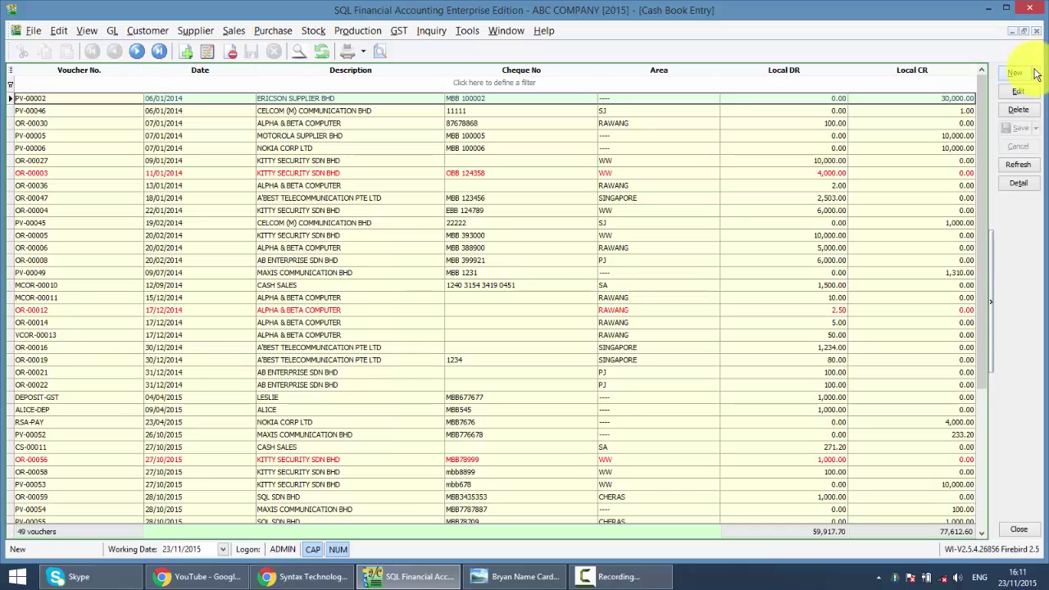
pyautogui.click(1036, 73)
pyautogui.click(997, 89)
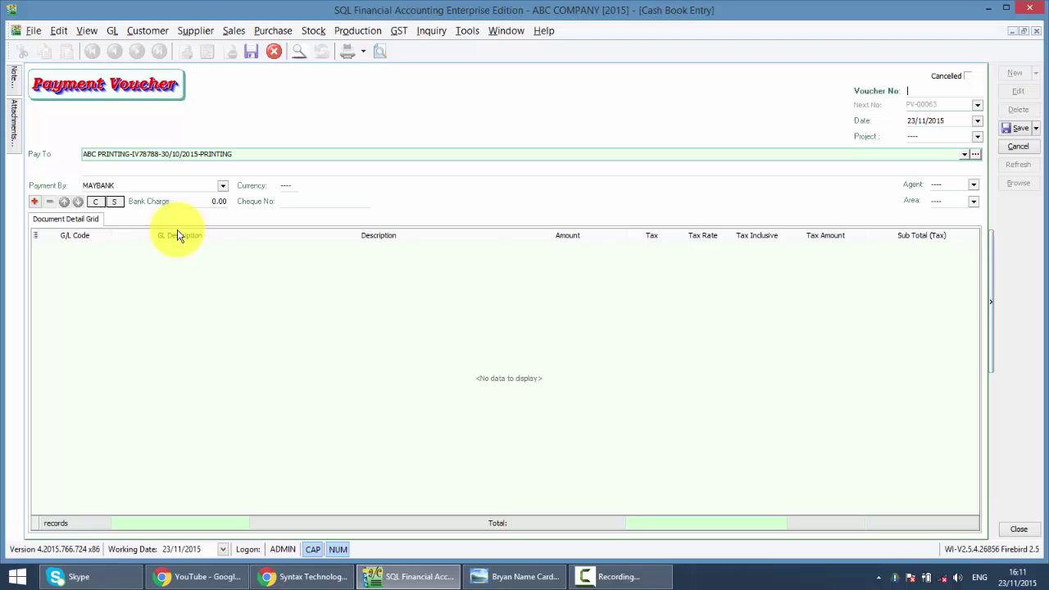
# Set the voucher's bank charge to 0.53
pyautogui.click(206, 201)
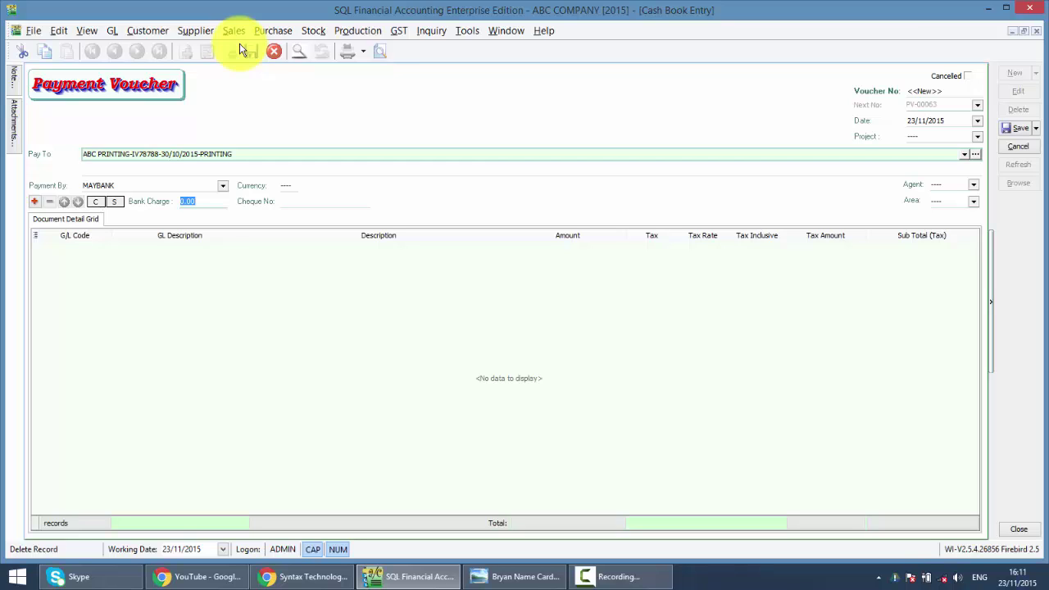
pyautogui.write('0.53')
pyautogui.click(508, 290)
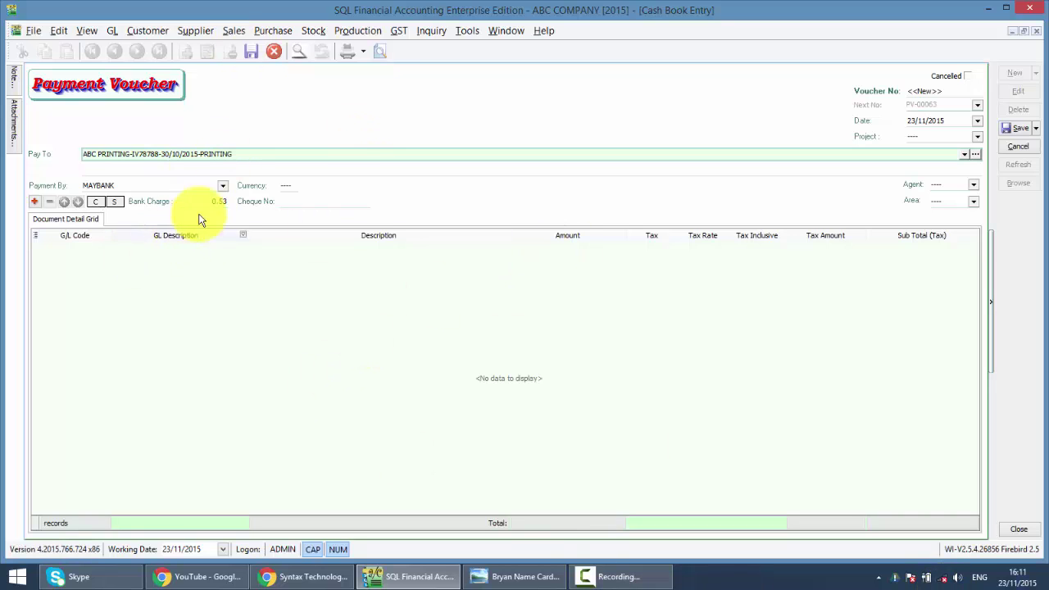
pyautogui.press('Tab')
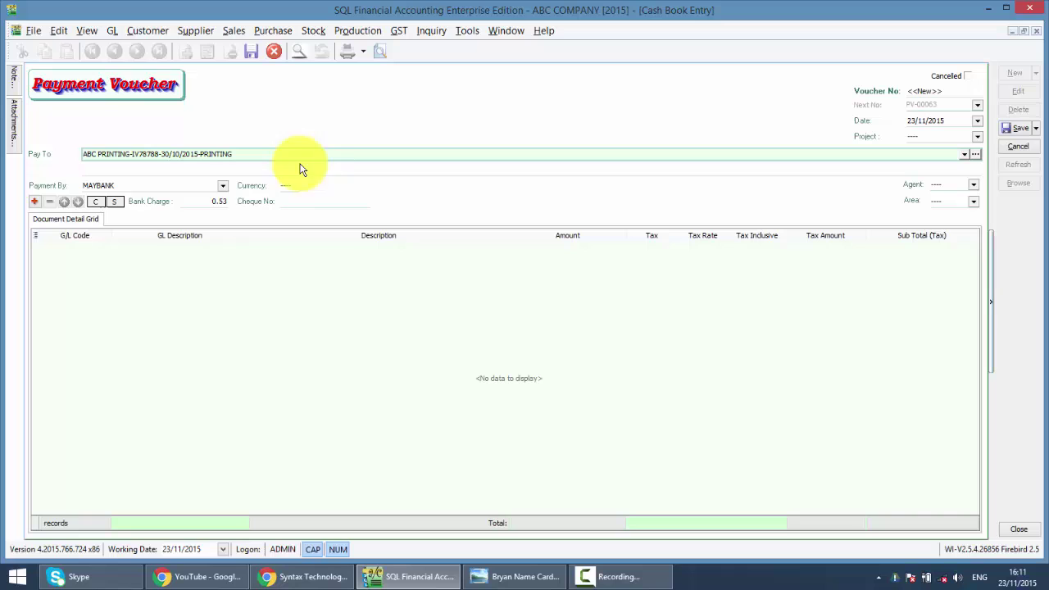
# Close the payment voucher without saving it
pyautogui.click(1039, 35)
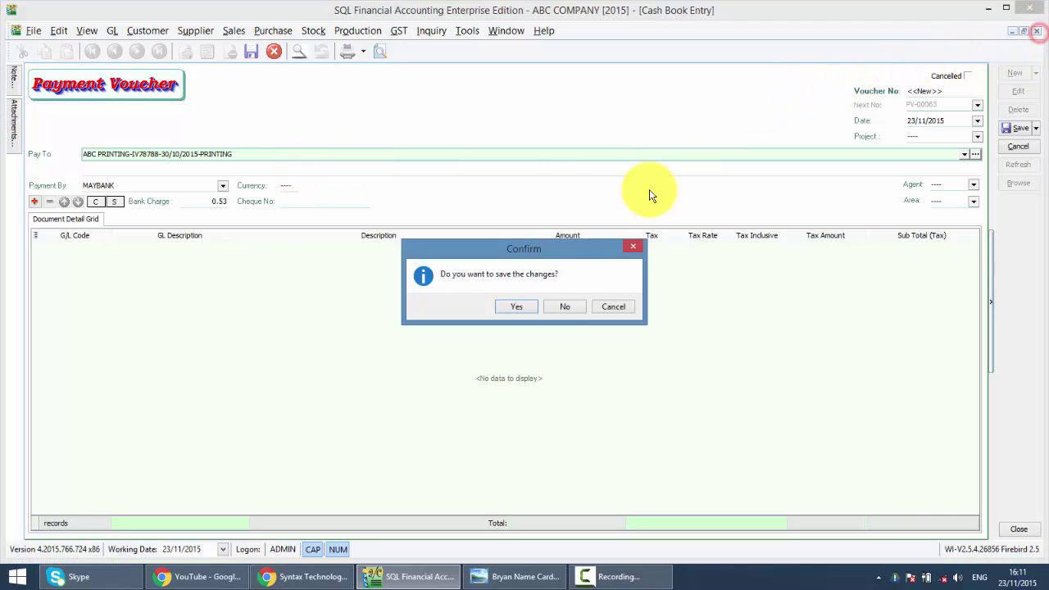
pyautogui.click(558, 310)
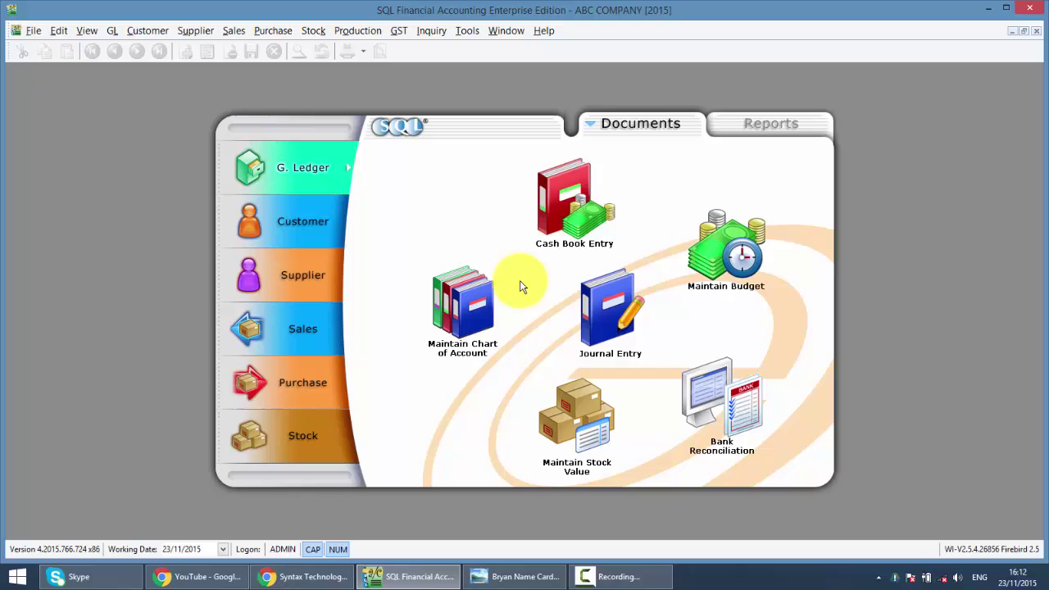
# Start a new journal entry with a Bank Charges GST Reversal on account 902-000
pyautogui.click(581, 312)
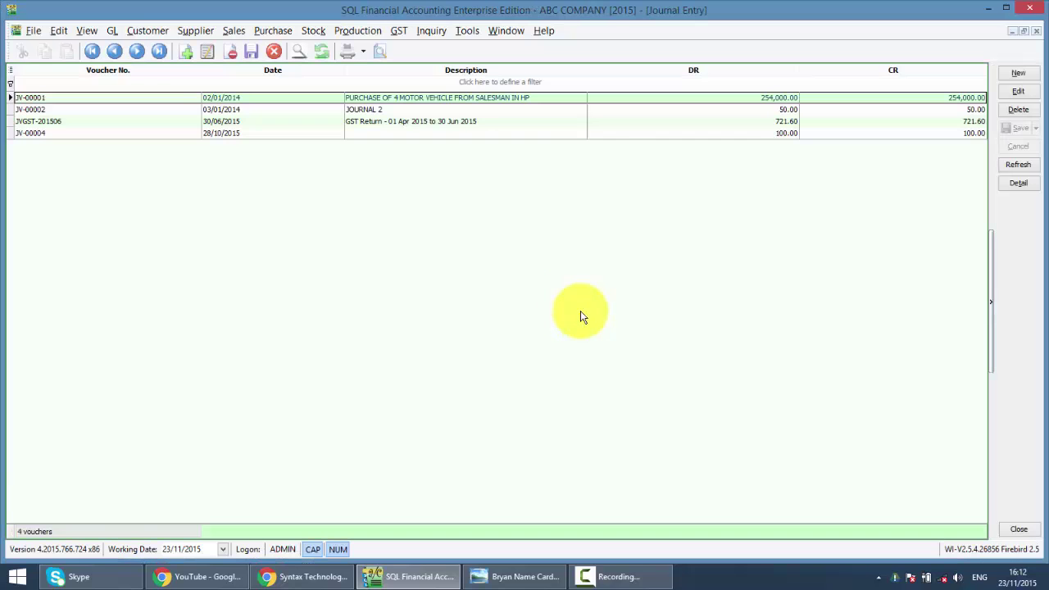
pyautogui.click(1019, 73)
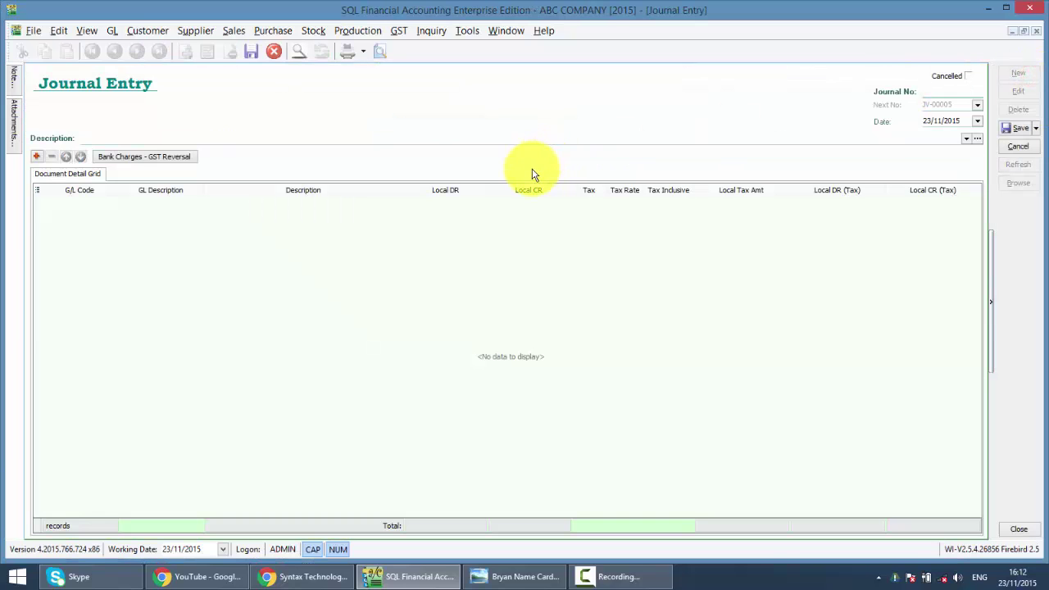
pyautogui.click(113, 157)
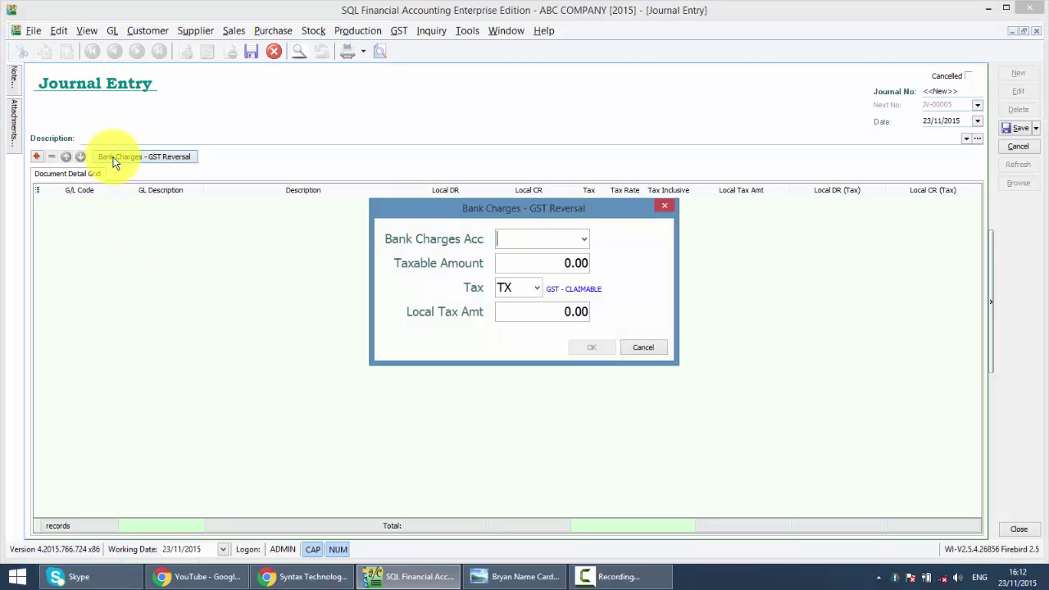
pyautogui.click(584, 239)
pyautogui.click(546, 237)
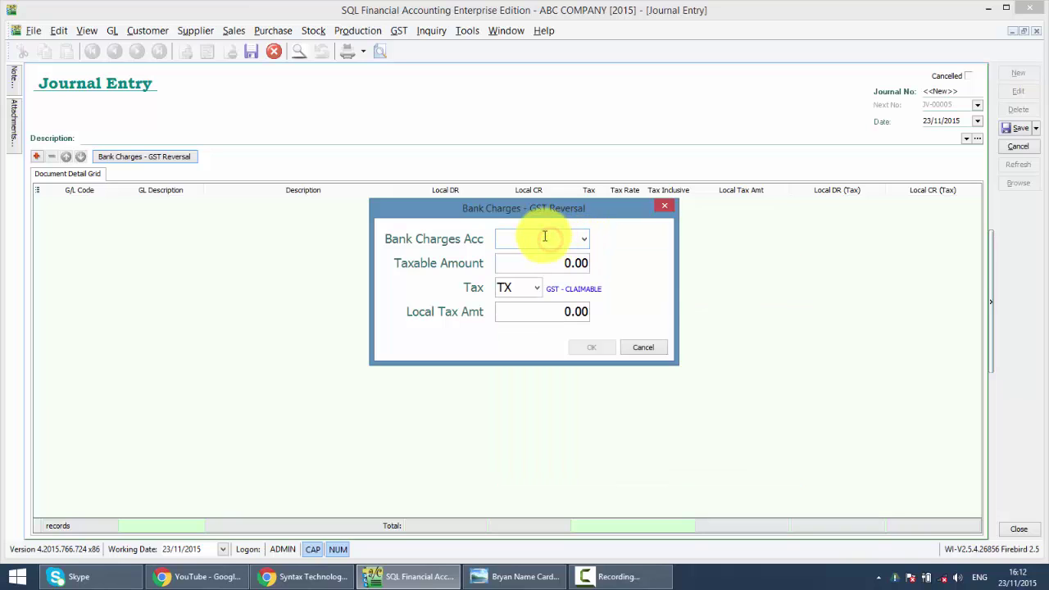
pyautogui.write('BA')
pyautogui.press('Return')
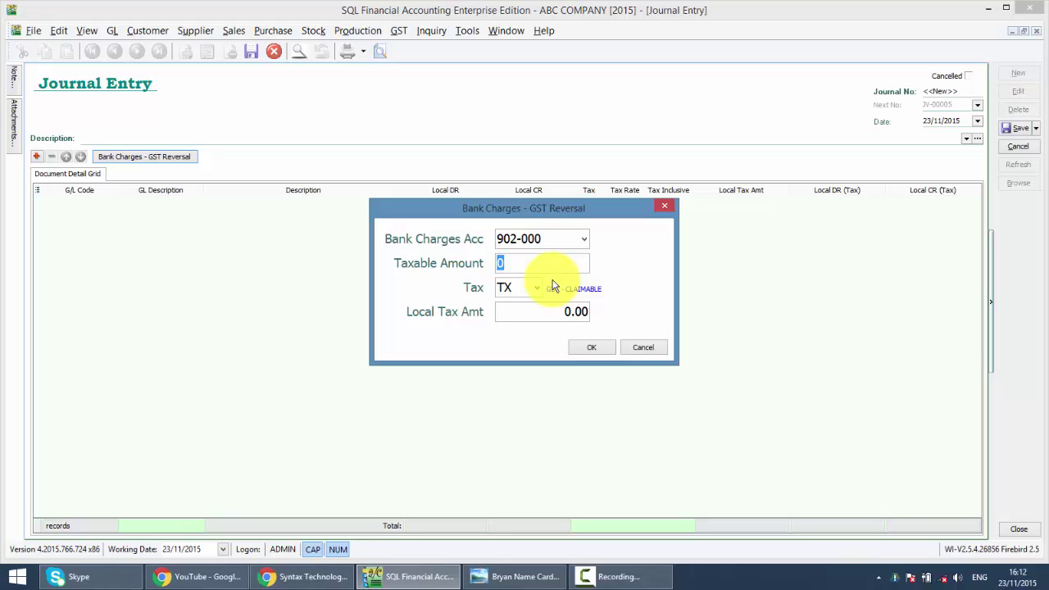
# Enter a taxable amount of 0.50 and a local tax amount of 0.03
pyautogui.write('0.5')
pyautogui.press('Return')
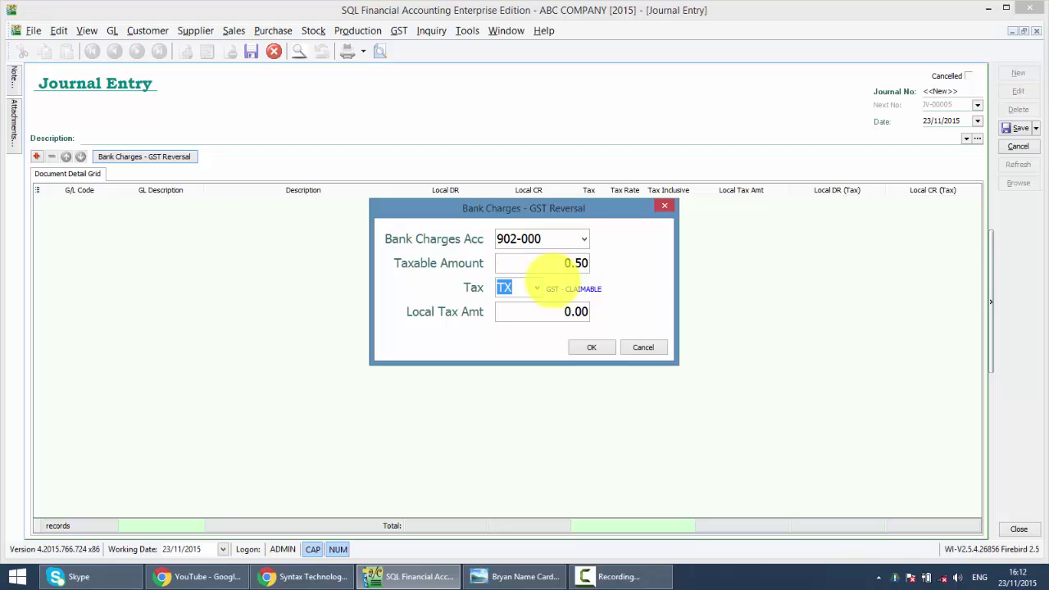
pyautogui.click(537, 314)
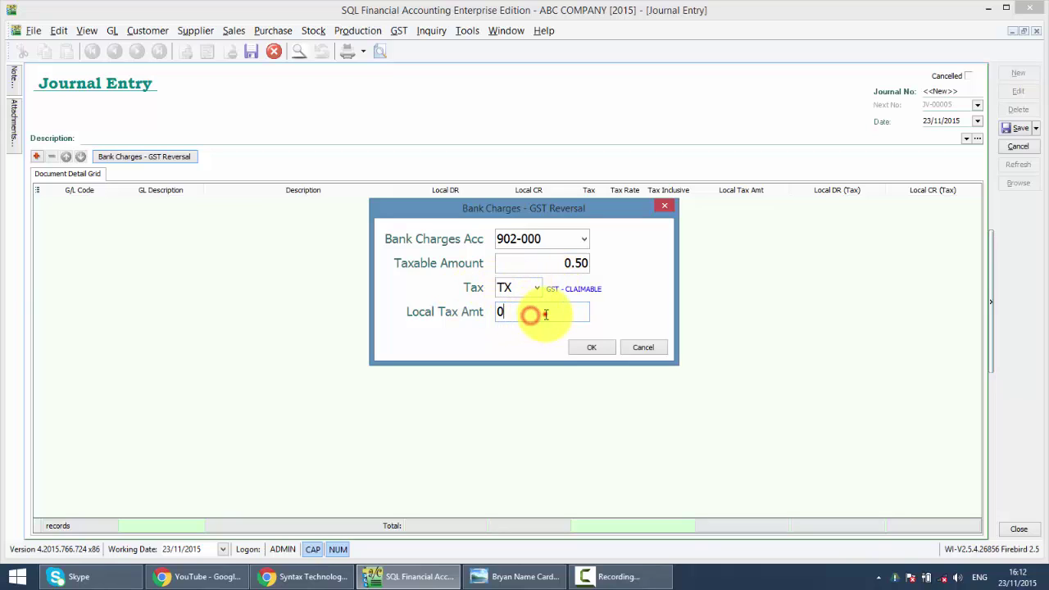
pyautogui.click(1, 282)
pyautogui.write('.')
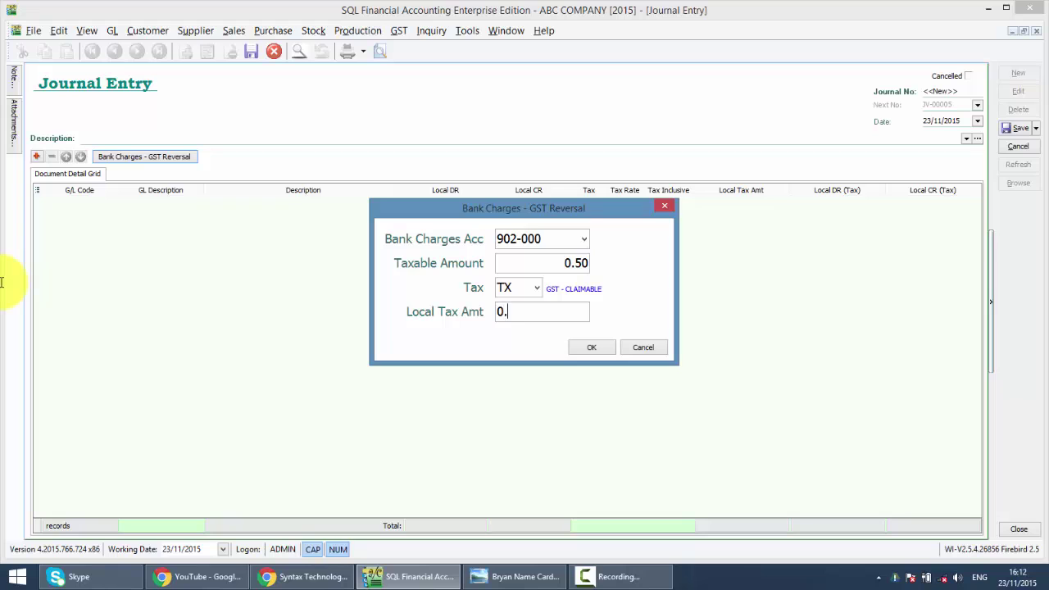
pyautogui.write('03')
pyautogui.press('Tab')
# Add the GST reversal lines, check the GST-101 tax code, then discard the journal entry
pyautogui.click(591, 347)
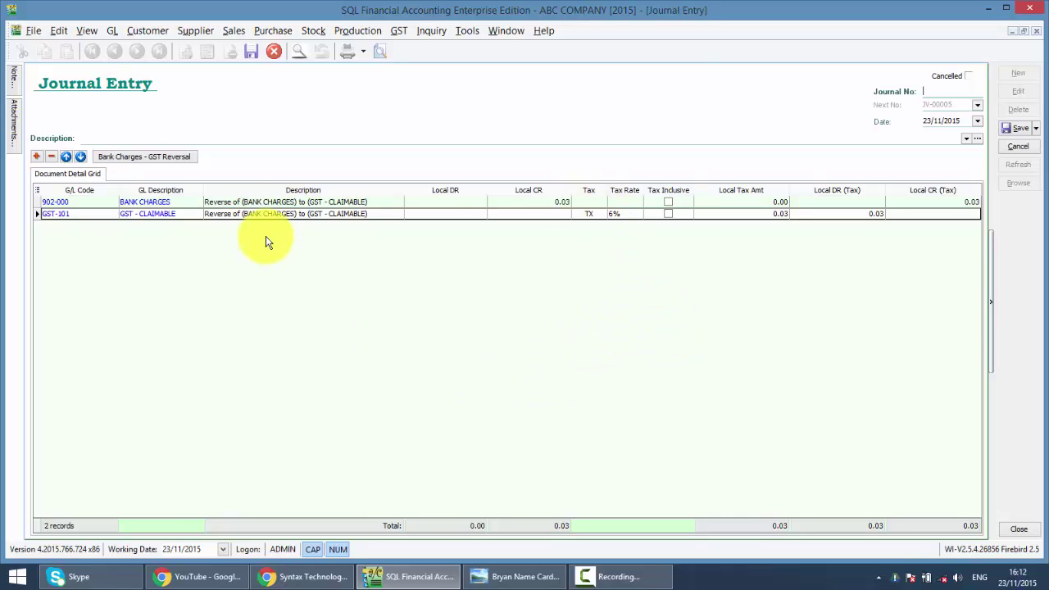
pyautogui.click(166, 215)
pyautogui.click(590, 215)
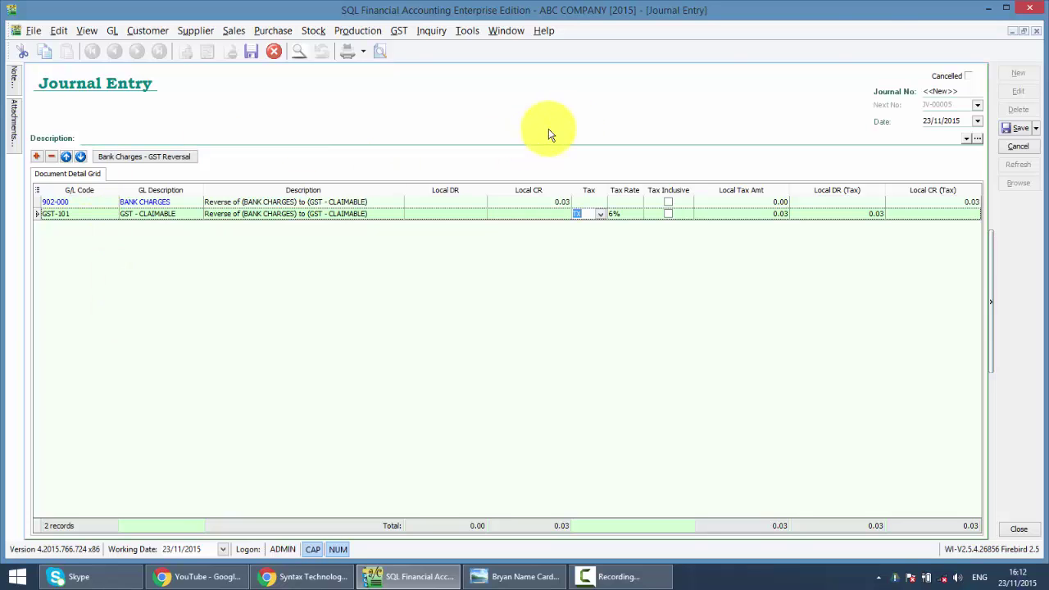
pyautogui.click(1037, 33)
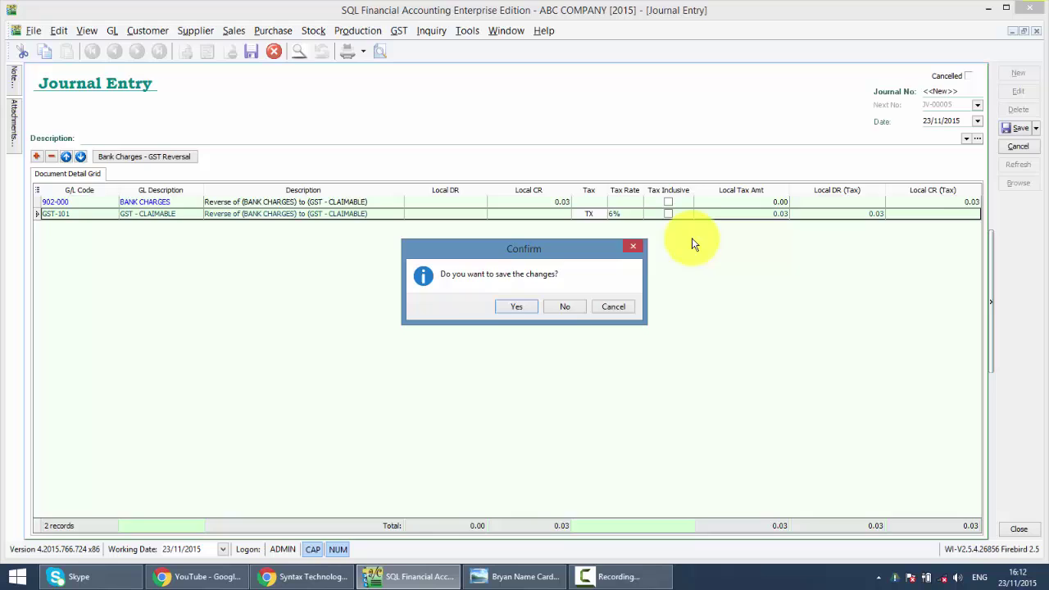
pyautogui.click(574, 305)
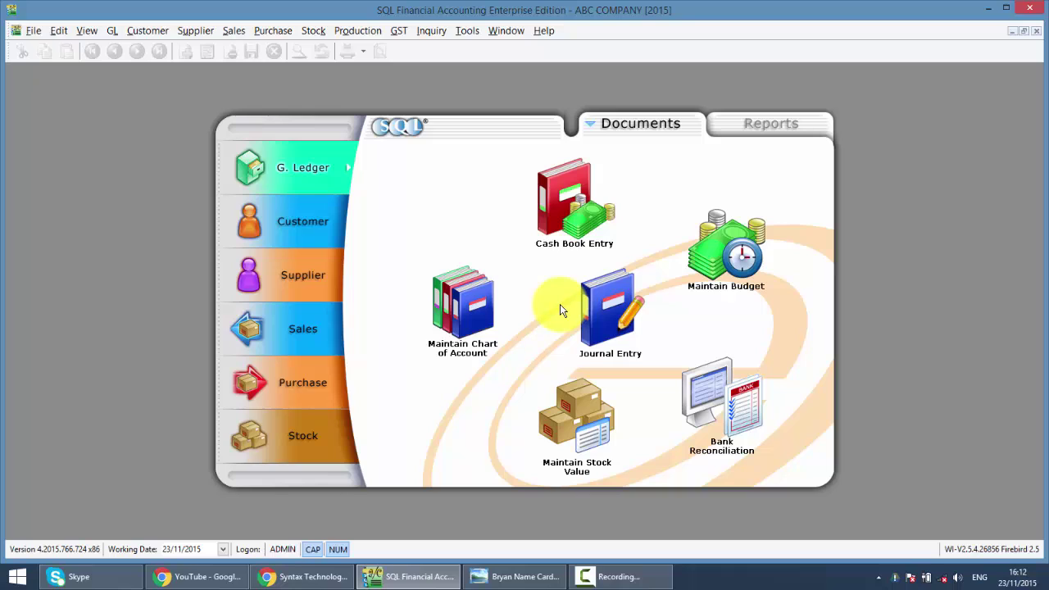
# Start a new cash book voucher with Pay To 'BANK CHARGES FOR NOV 2015'
pyautogui.click(551, 204)
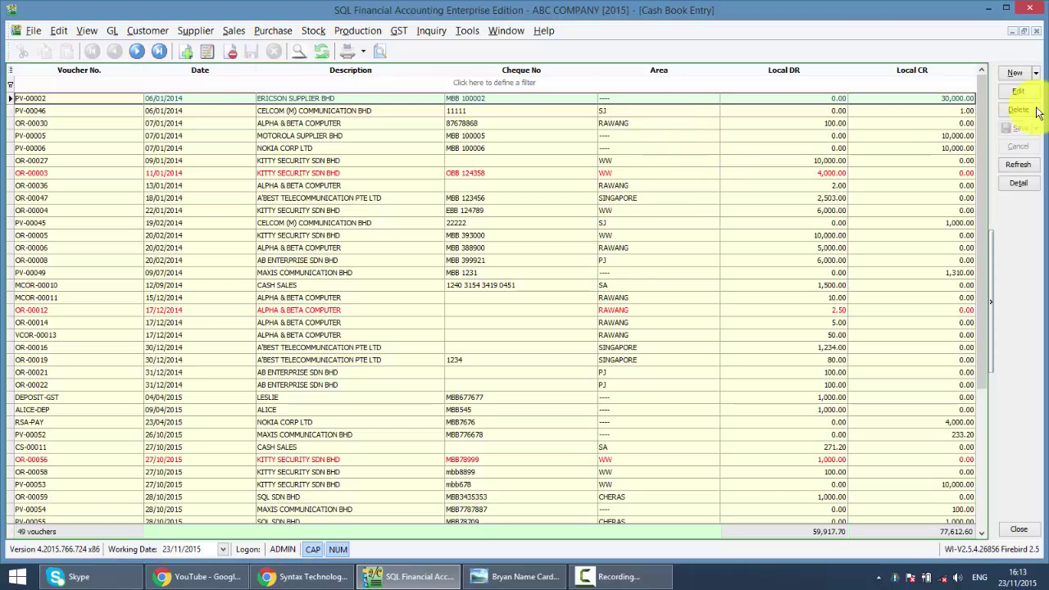
pyautogui.click(1012, 74)
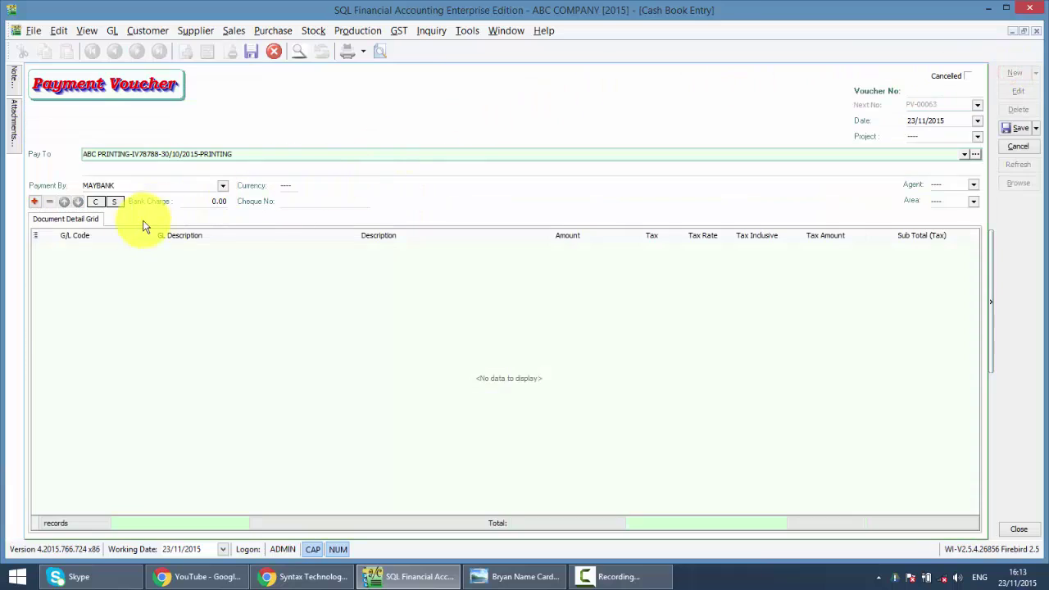
pyautogui.click(250, 155)
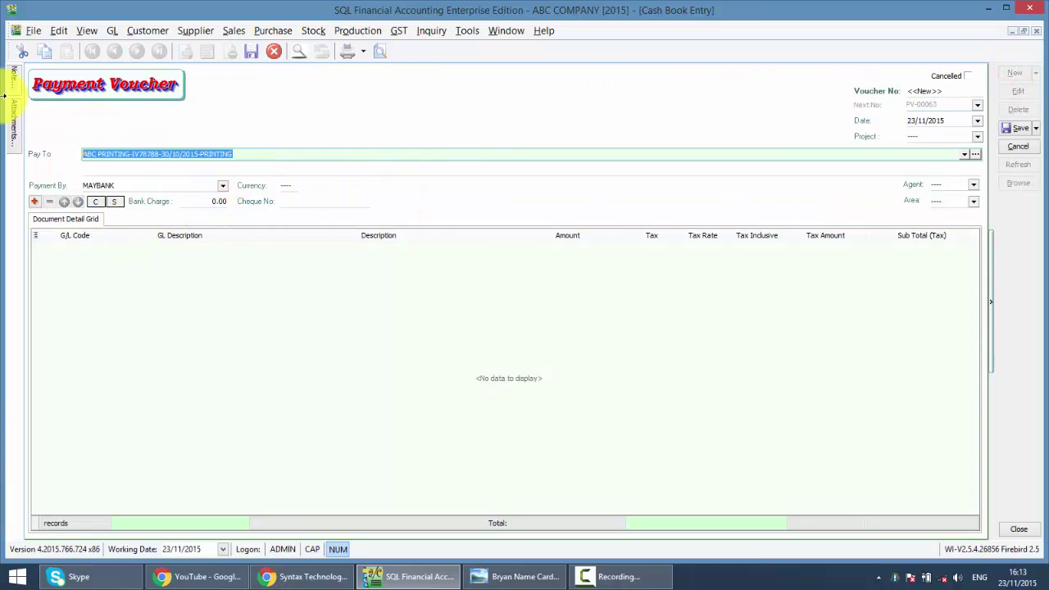
pyautogui.write('BANK CHAR')
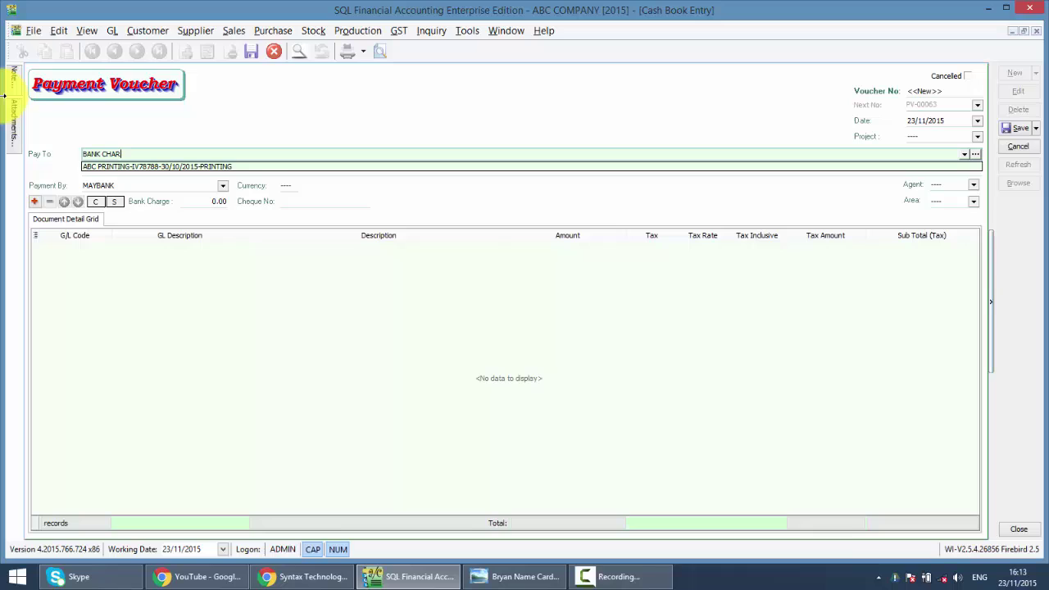
pyautogui.write('GES FOR NOV 2015')
pyautogui.press('Return')
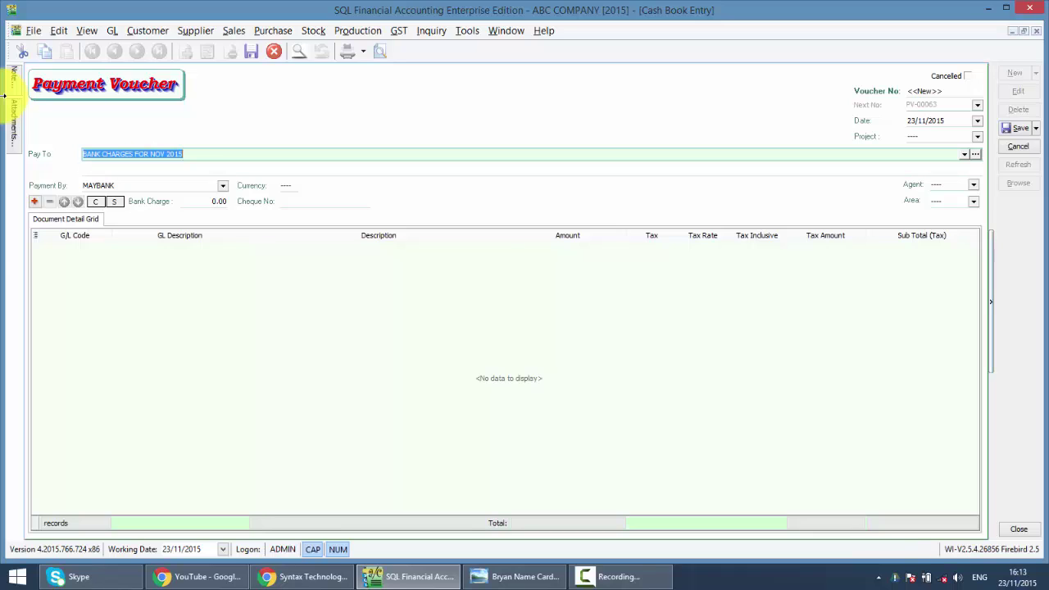
# Add a line for 902-000 BANK CHARGES with amount 0.50 and tax code TX
pyautogui.click(84, 255)
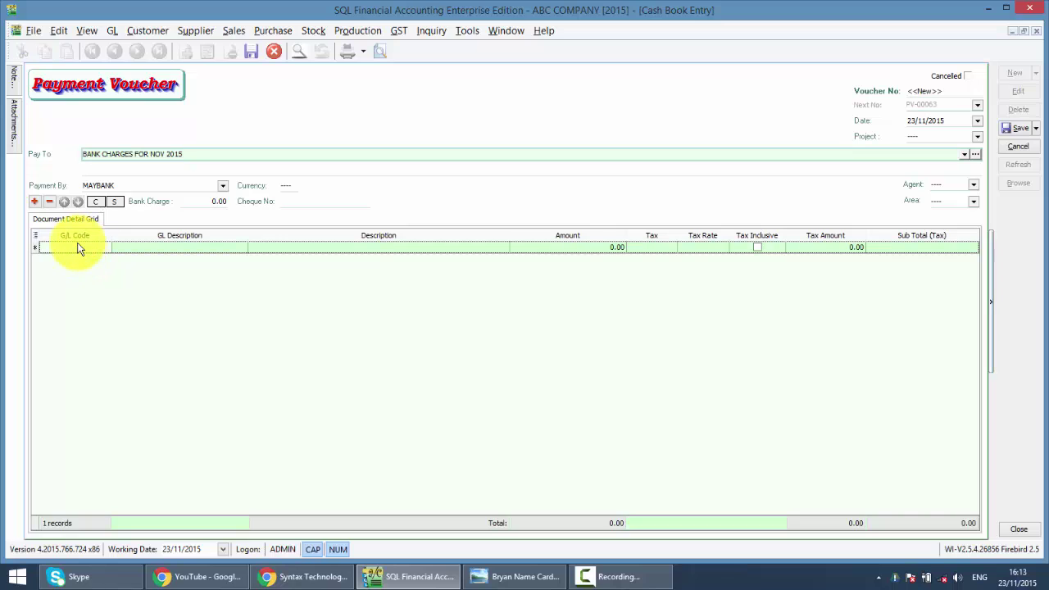
pyautogui.click(75, 246)
pyautogui.write('BAN')
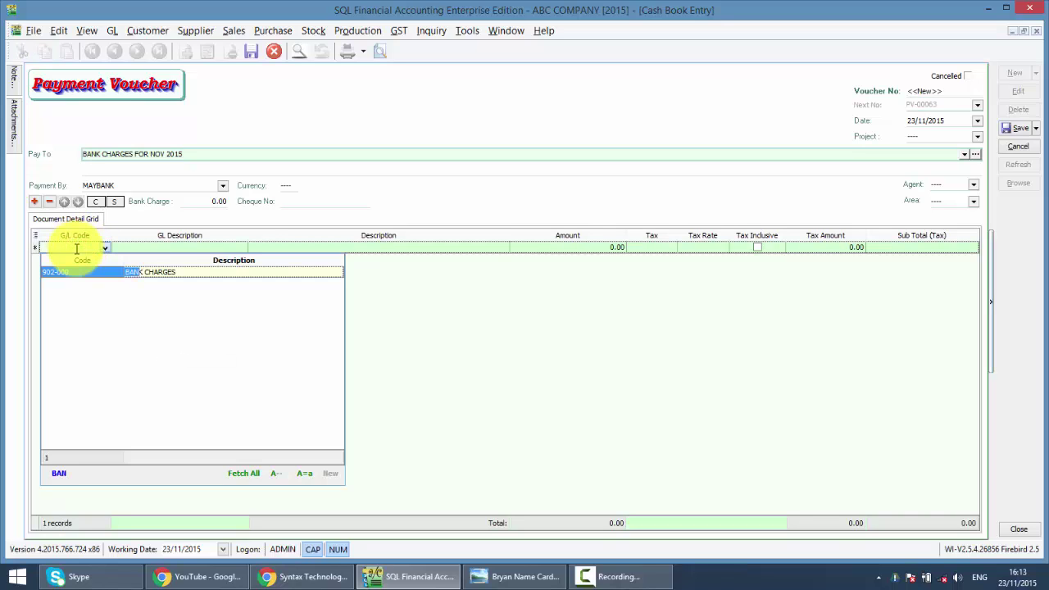
pyautogui.press('Return')
pyautogui.click(620, 247)
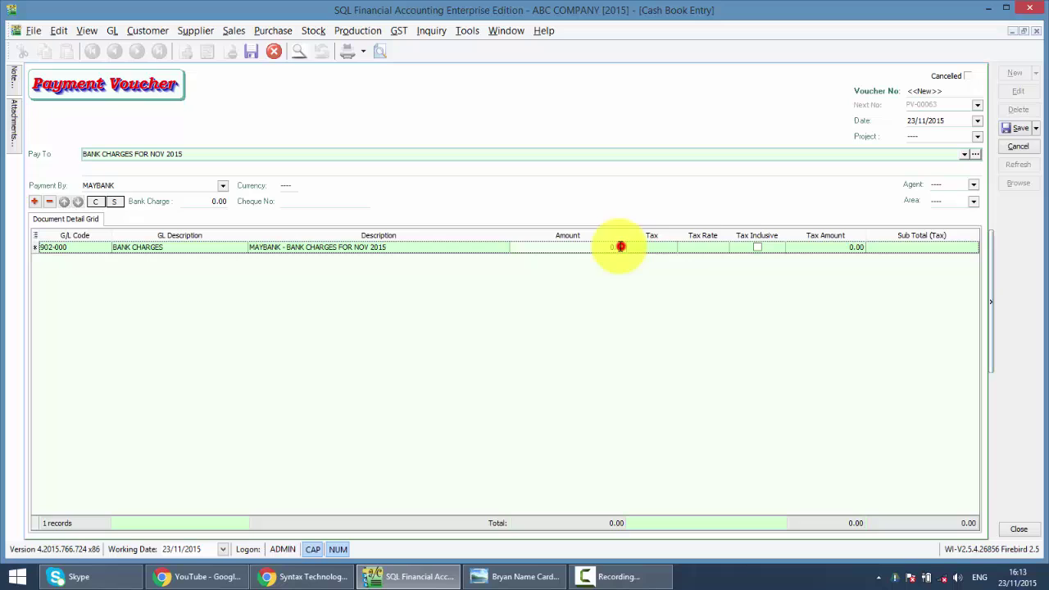
pyautogui.write('0.5')
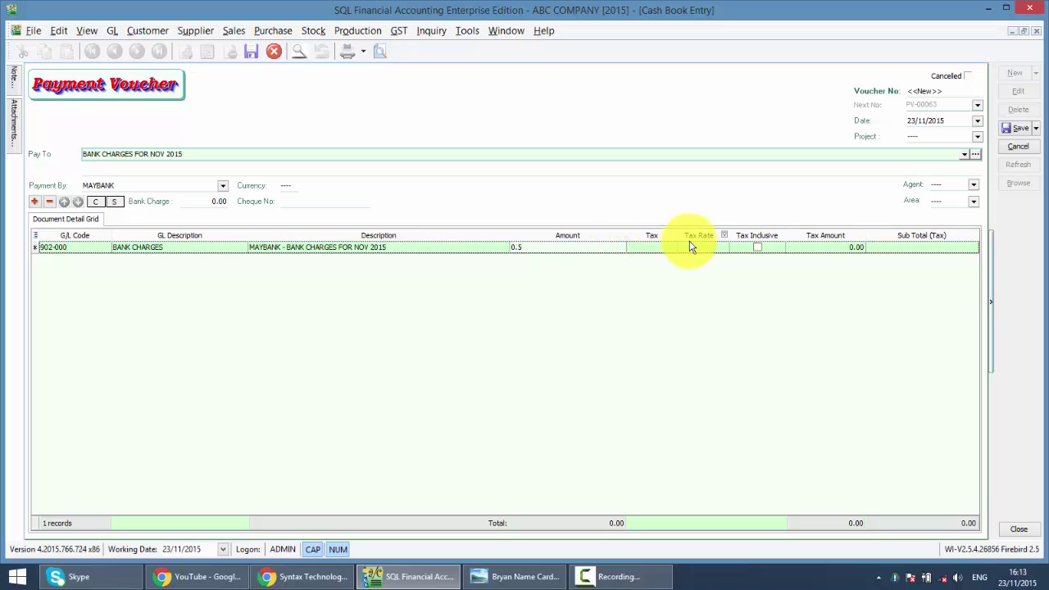
pyautogui.press('Tab')
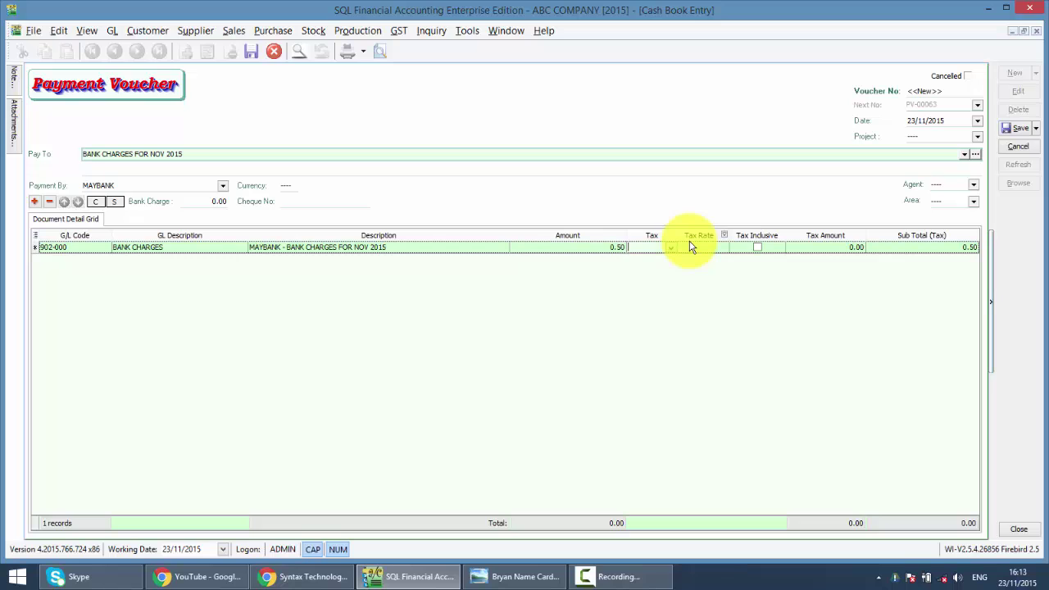
pyautogui.write('TX')
pyautogui.press('Tab')
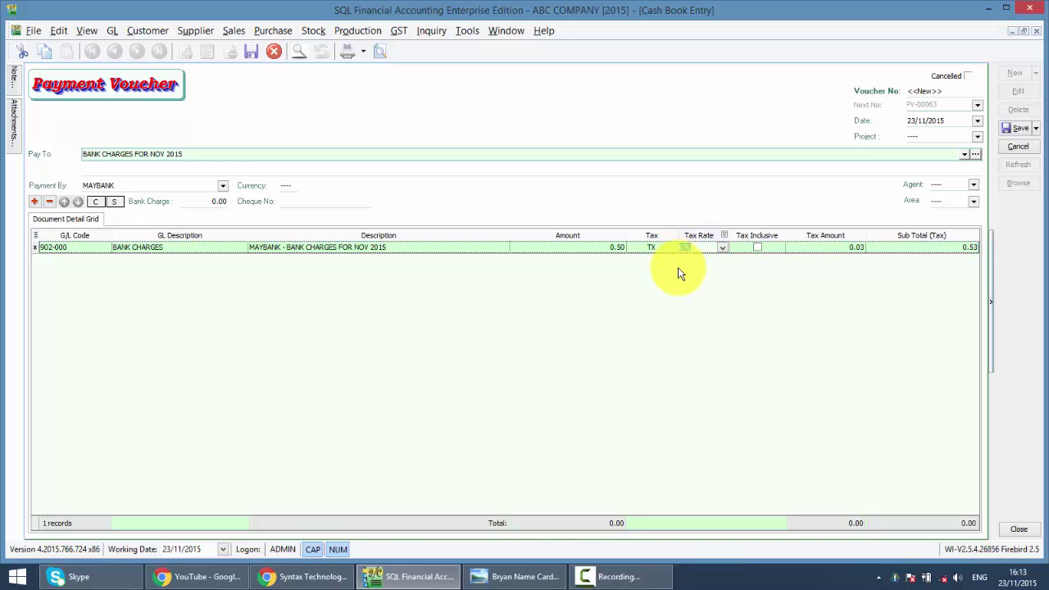
# Switch to the Syntax Technologies Facebook page and view its Liked options
pyautogui.click(184, 579)
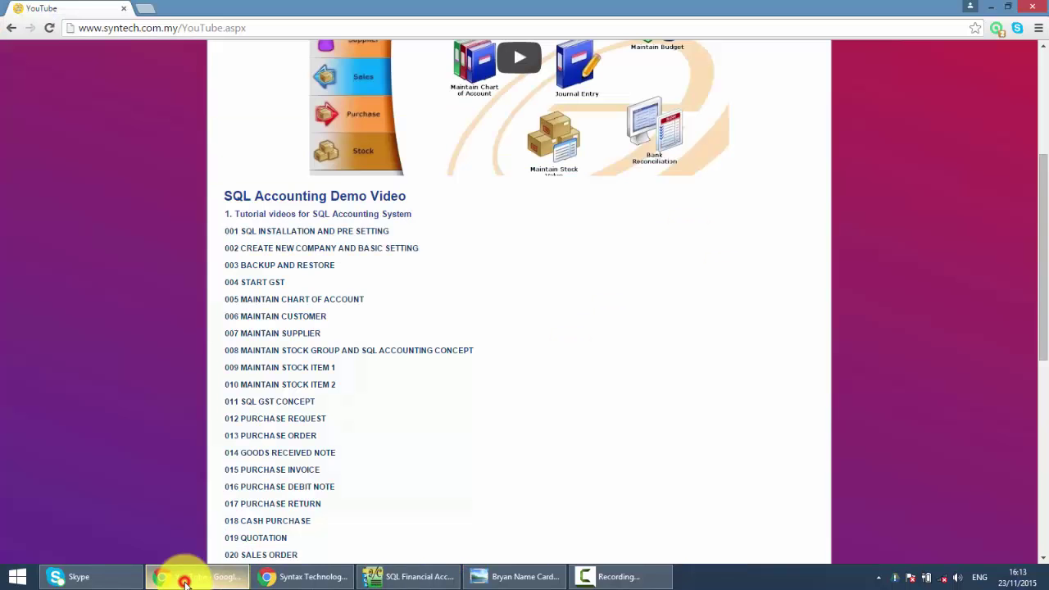
pyautogui.click(281, 577)
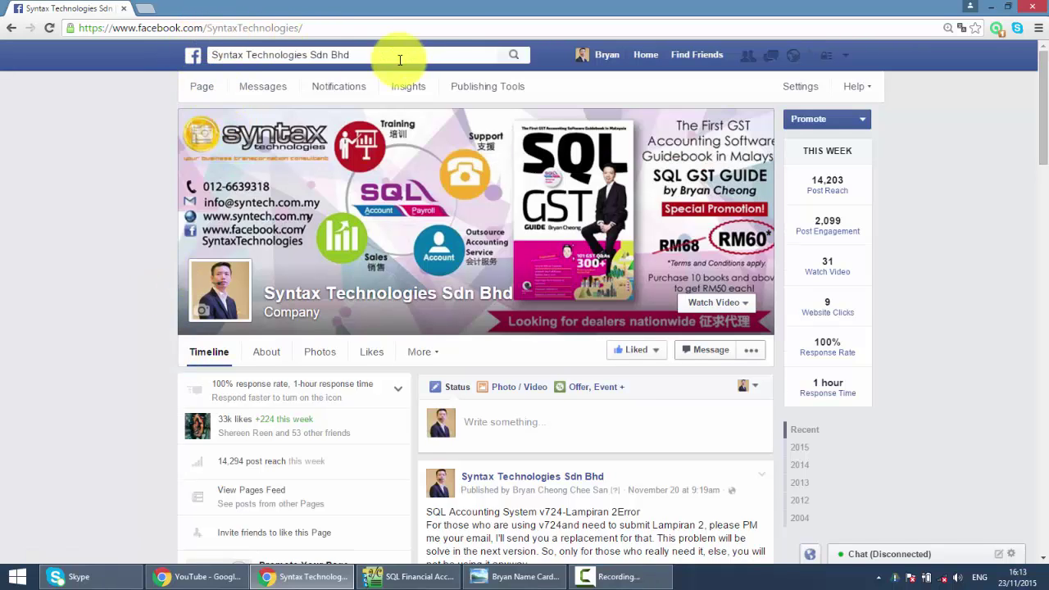
pyautogui.click(636, 350)
pyautogui.scroll(-3, 58, 408)
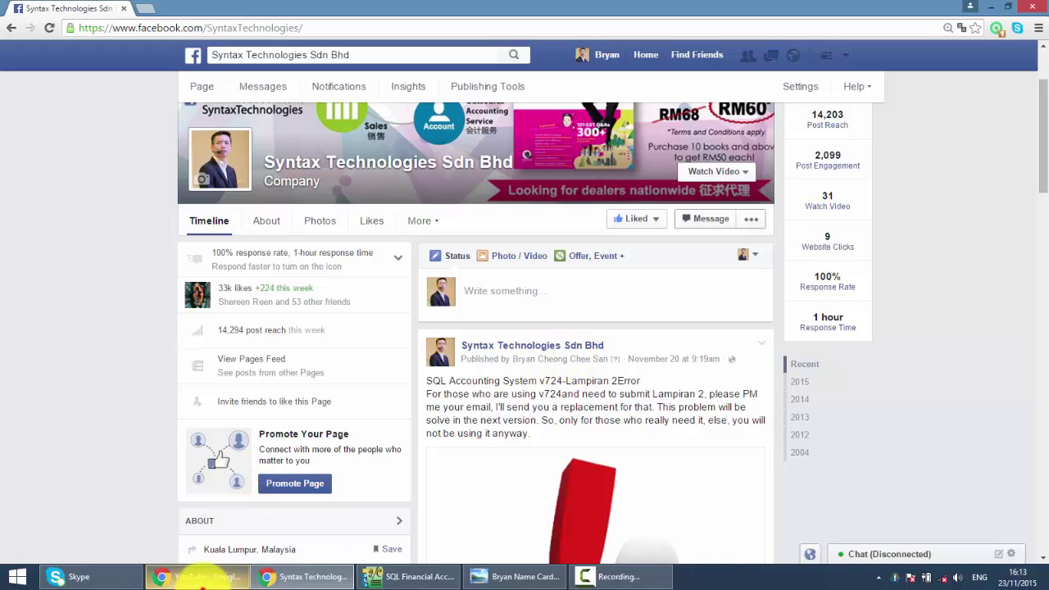
# Browse the syntech.com.my video list, then reopen the name card in Photo Viewer
pyautogui.click(199, 577)
pyautogui.scroll(6, 133, 435)
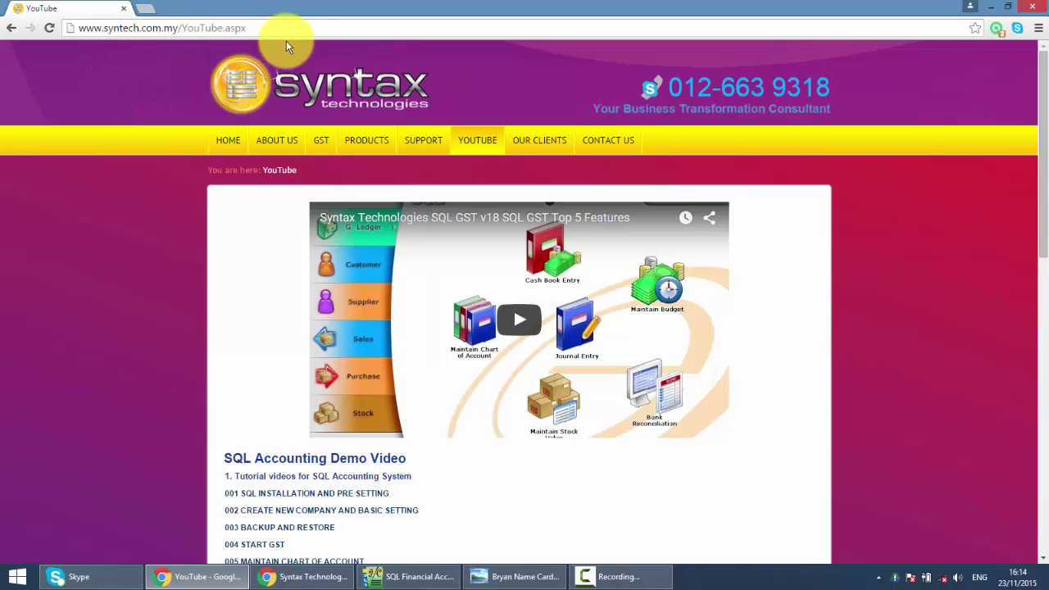
pyautogui.scroll(-4, 87, 460)
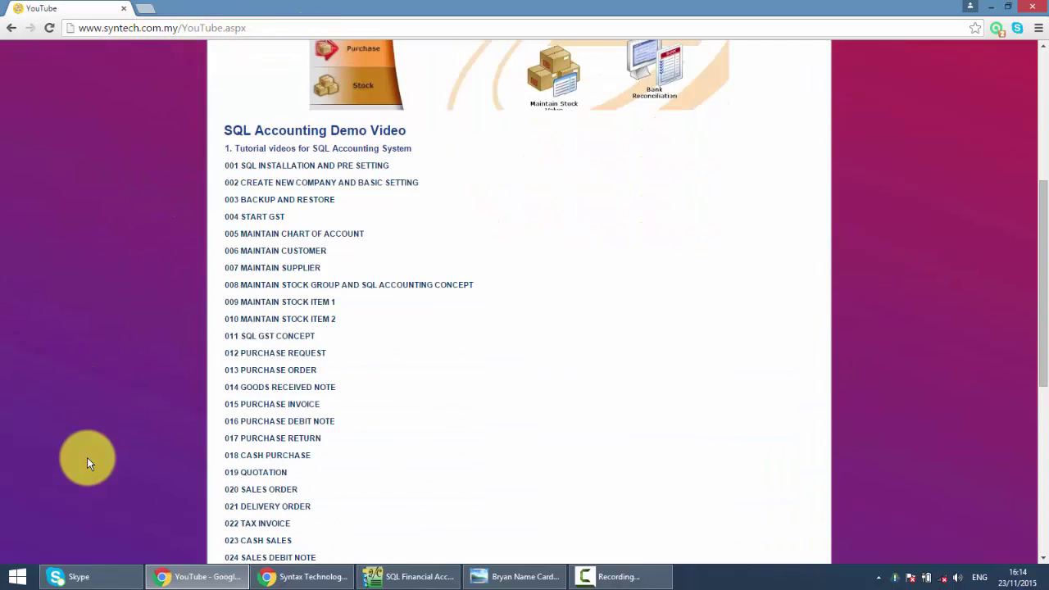
pyautogui.scroll(-1, 87, 462)
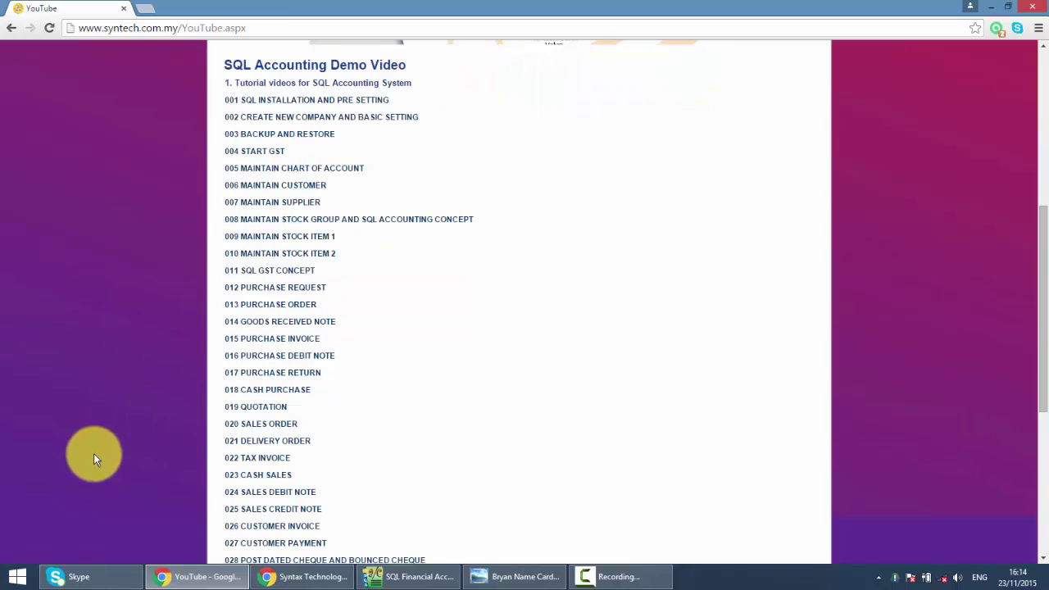
pyautogui.click(482, 577)
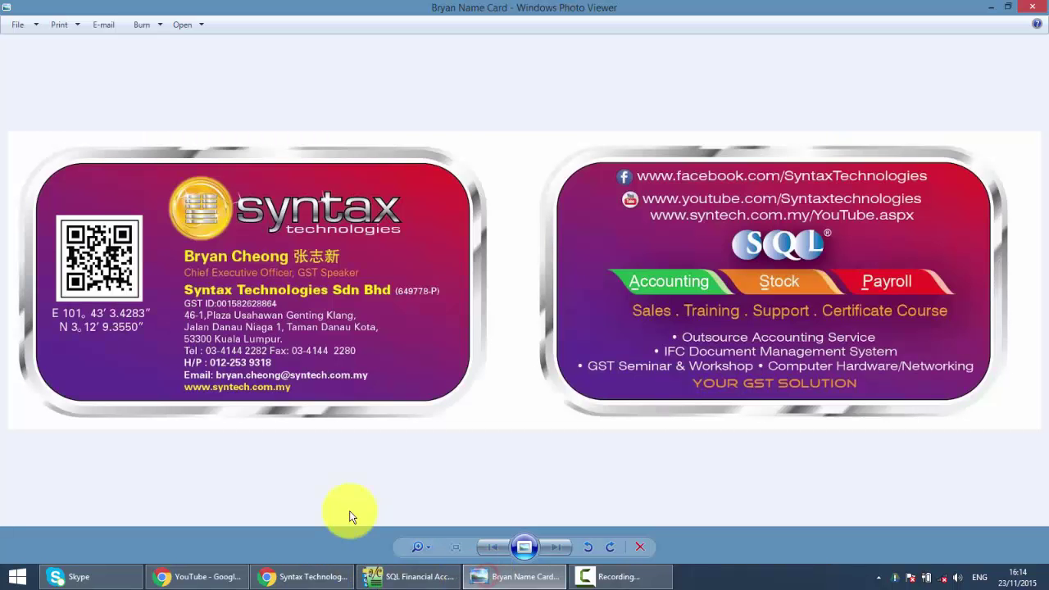